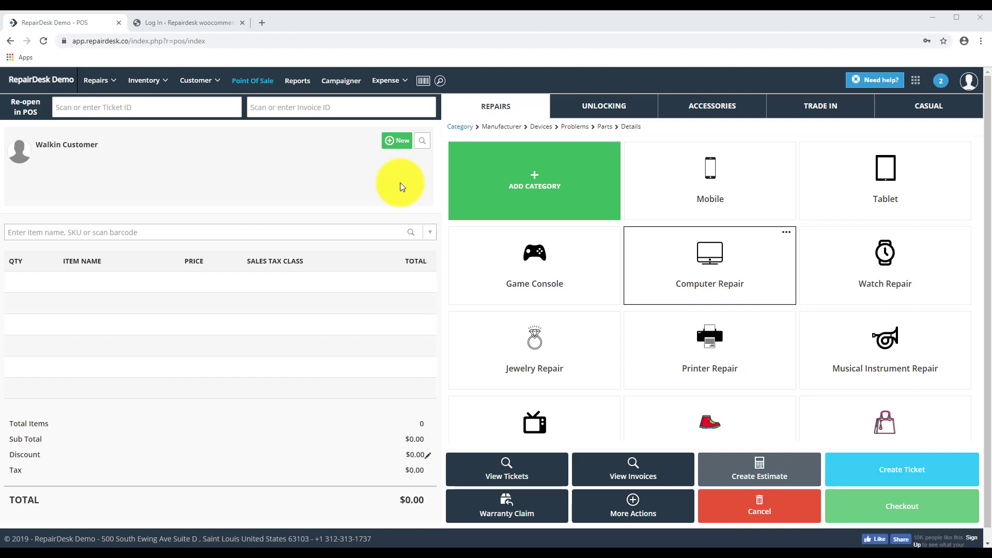
# Log in to WordPress and open WooCommerce Settings > Advanced > REST API.
pyautogui.click(169, 20)
pyautogui.click(553, 344)
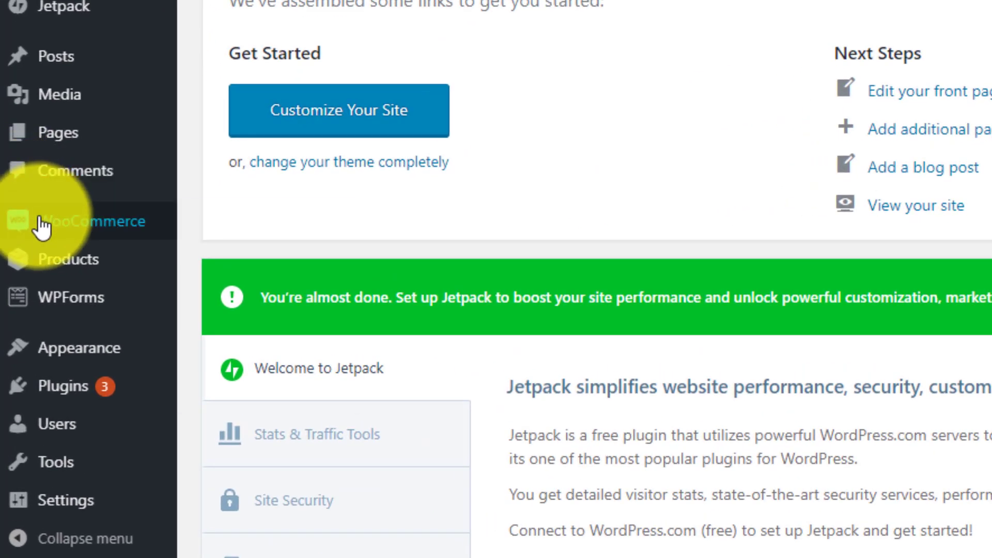
pyautogui.moveTo(41, 226)
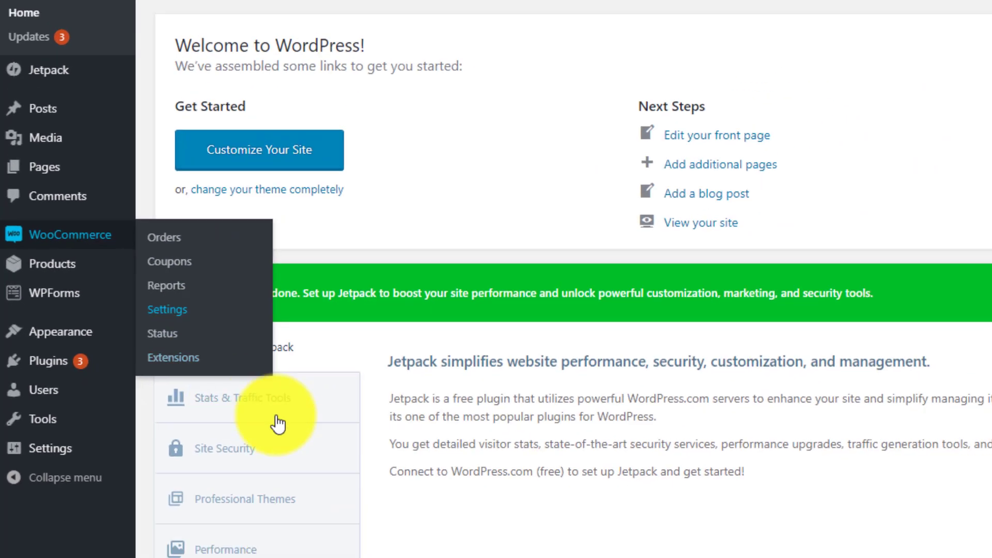
pyautogui.click(167, 309)
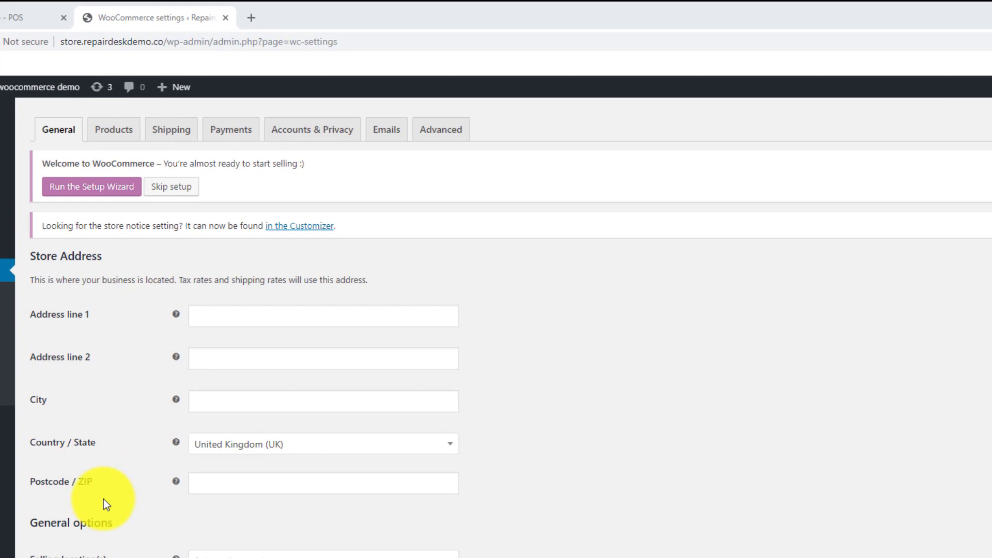
pyautogui.click(437, 127)
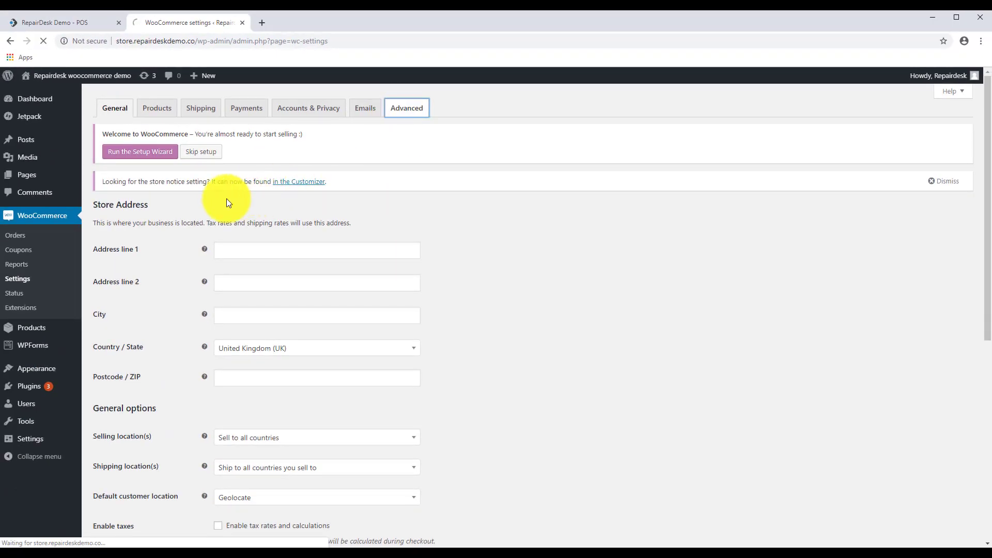
pyautogui.click(148, 174)
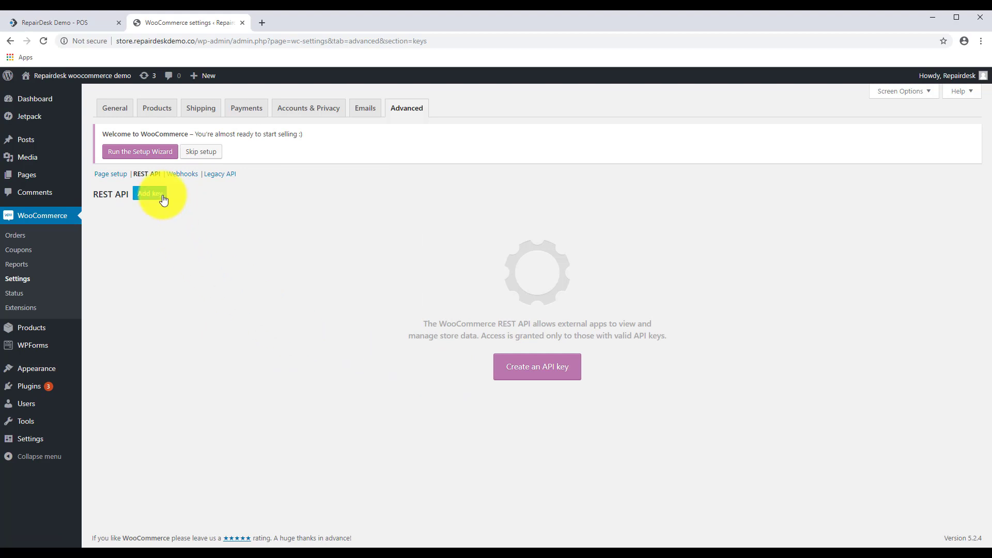
pyautogui.click(158, 194)
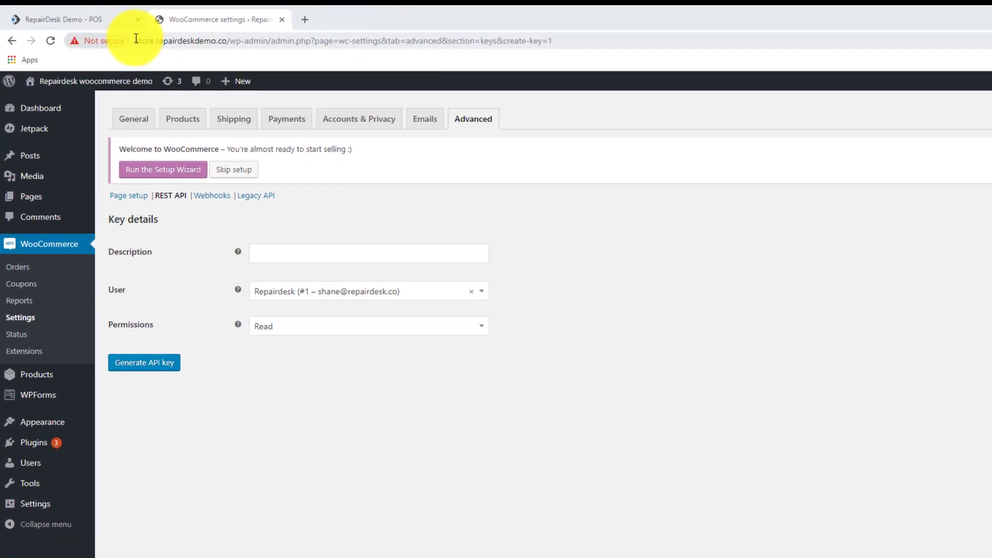
pyautogui.moveTo(136, 40); pyautogui.dragTo(226, 41)
pyautogui.rightClick(209, 42)
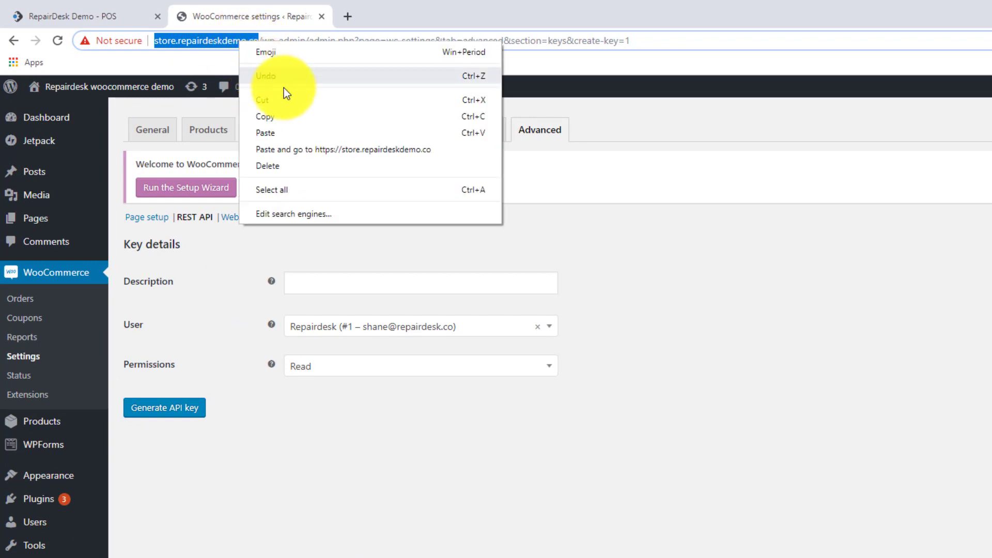
pyautogui.click(292, 117)
pyautogui.click(310, 282)
pyautogui.rightClick(311, 279)
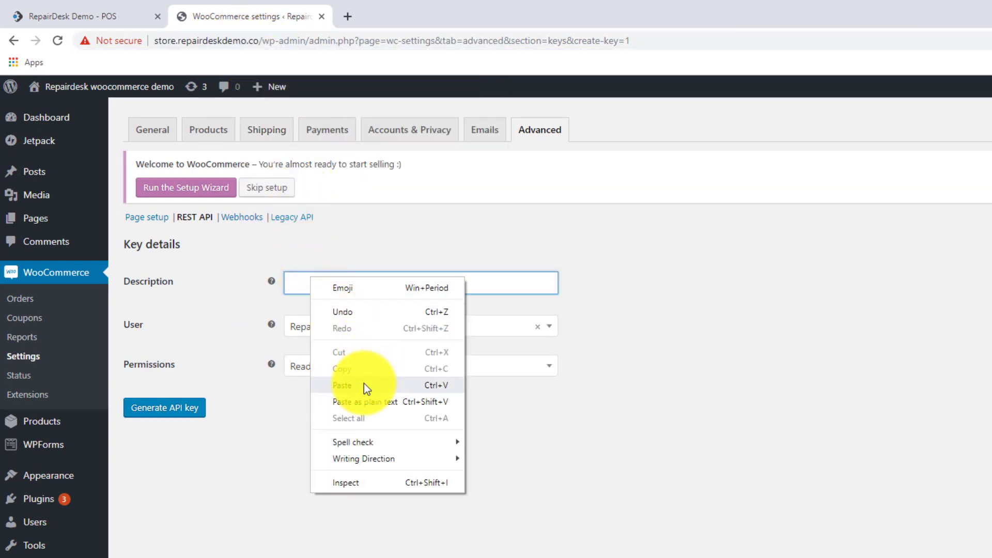
pyautogui.click(342, 385)
pyautogui.click(306, 283)
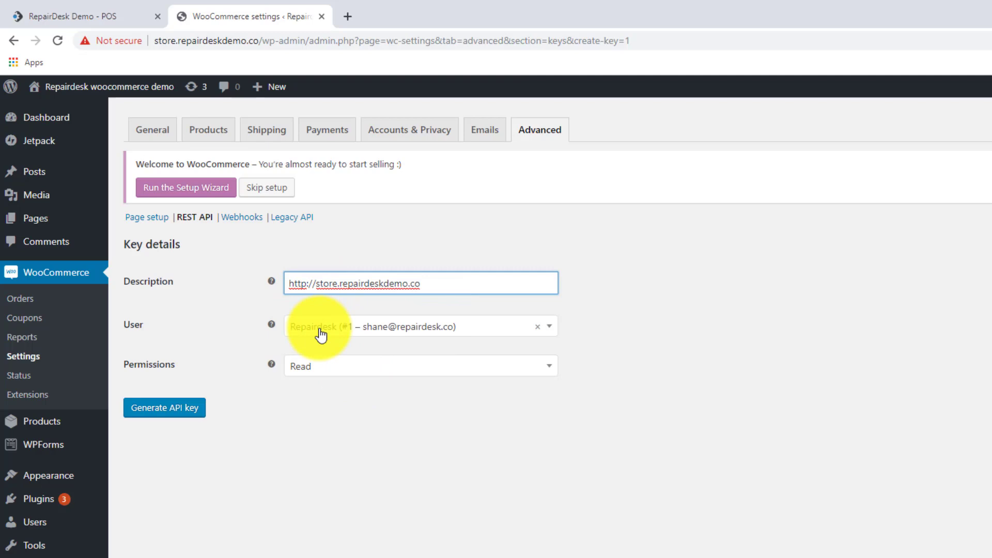
pyautogui.write('s')
# Give the key Read/Write permission and generate it.
pyautogui.click(331, 372)
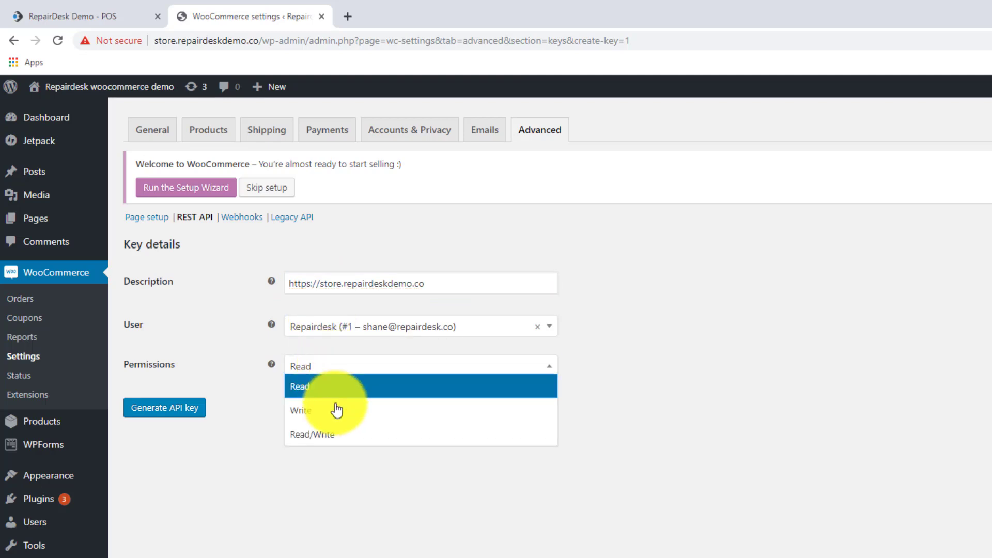
pyautogui.click(338, 436)
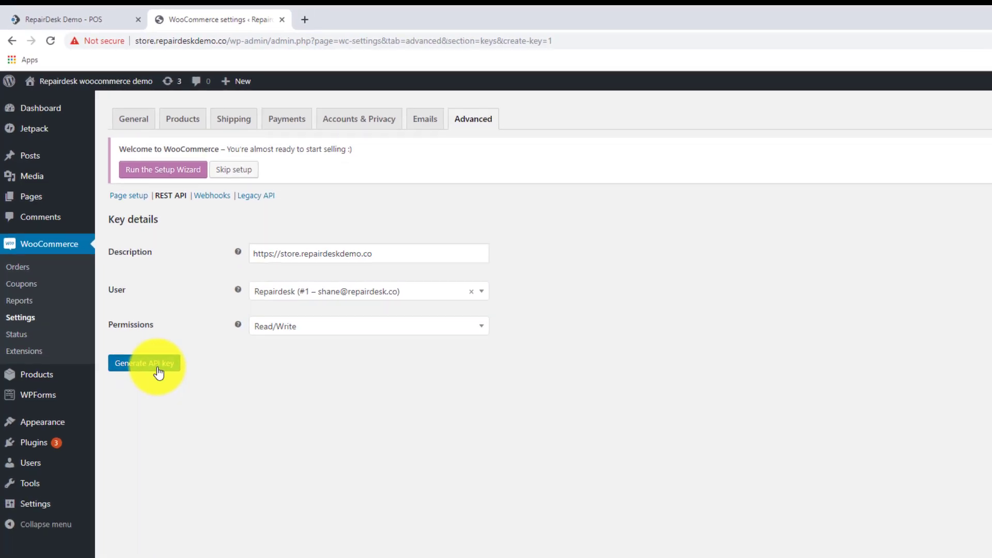
pyautogui.click(179, 413)
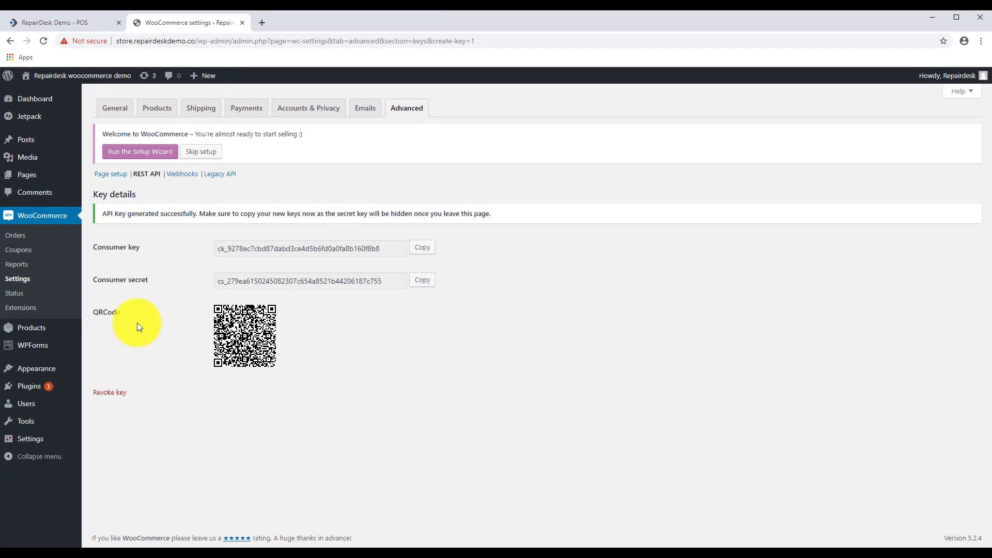
# Copy the new consumer key to the clipboard.
pyautogui.click(422, 247)
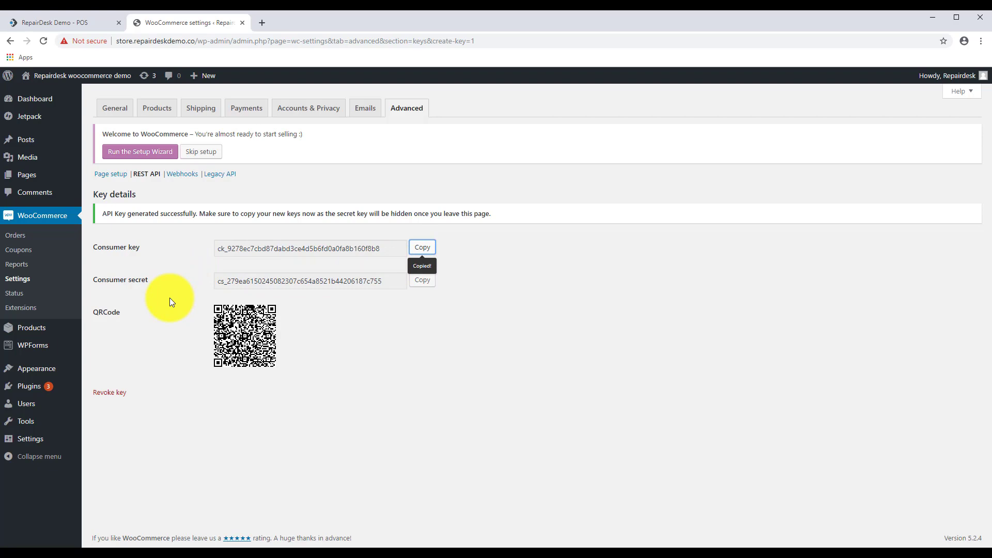
# In RepairDesk, go to Integrations and open the WooCommerce module configuration.
pyautogui.click(91, 23)
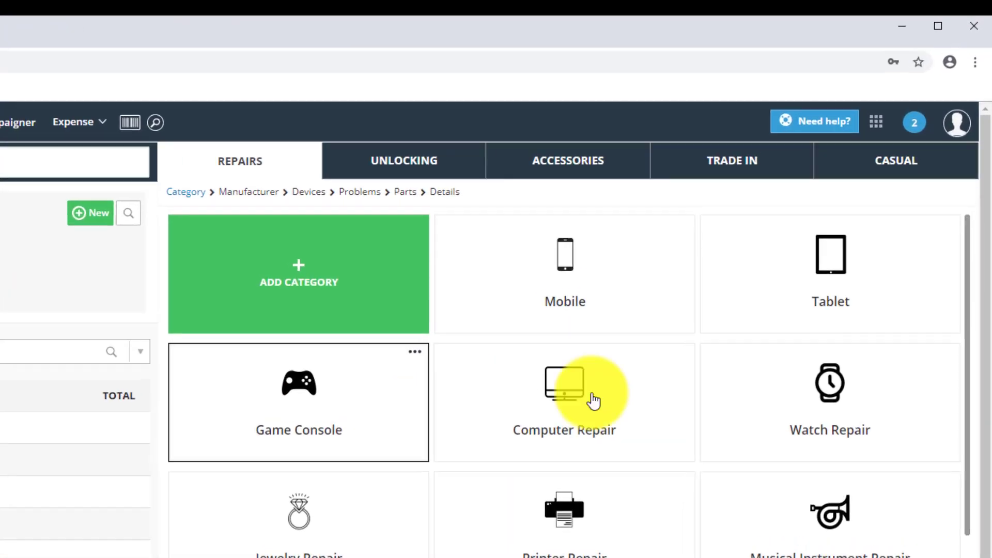
pyautogui.click(875, 122)
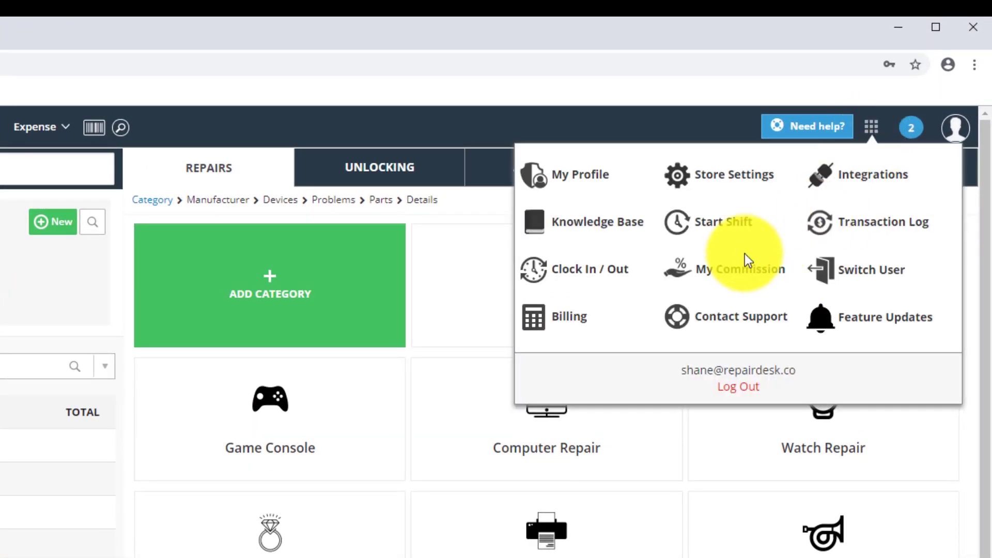
pyautogui.click(828, 192)
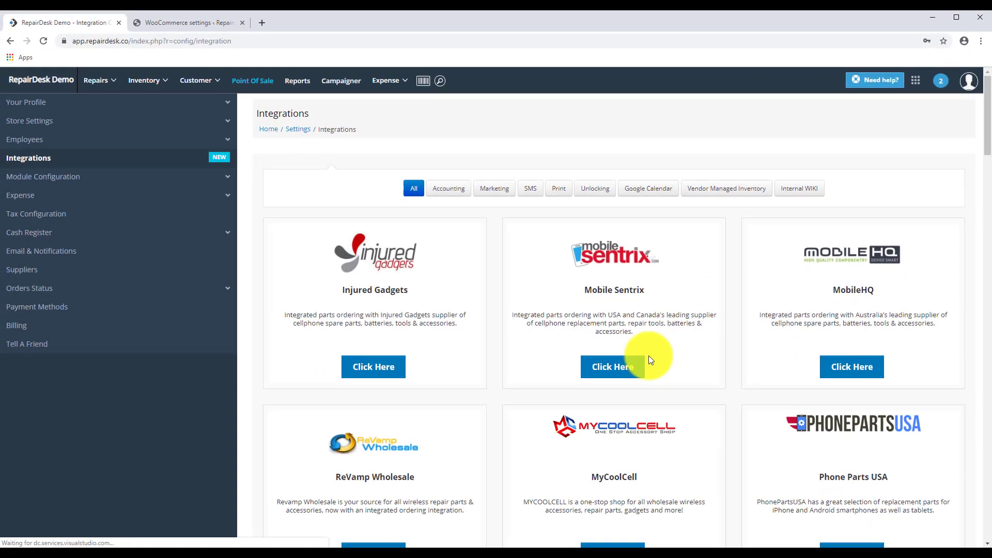
pyautogui.scroll(-5, 625, 382)
pyautogui.scroll(-20, 602, 413)
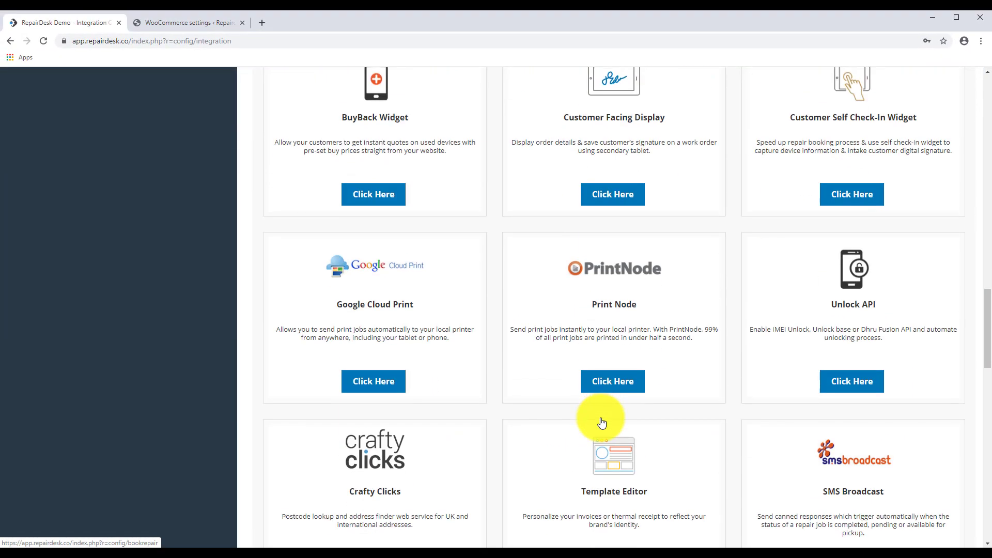
pyautogui.scroll(-10, 602, 423)
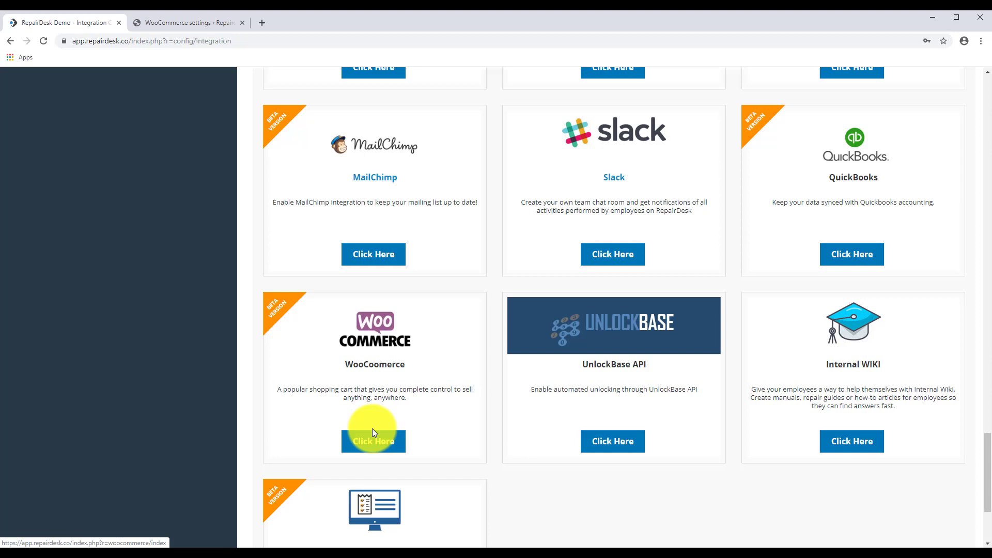
pyautogui.click(370, 445)
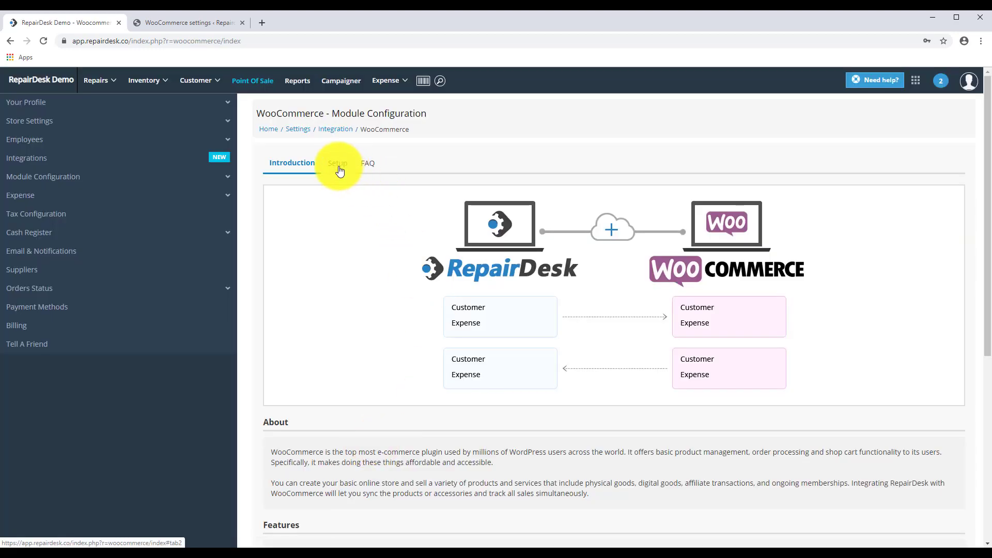
pyautogui.click(339, 171)
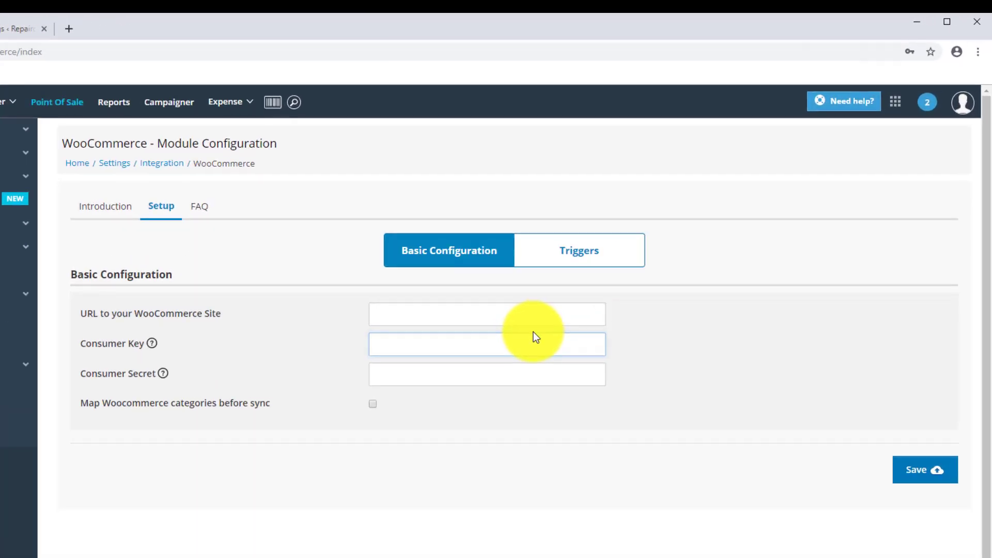
pyautogui.click(577, 246)
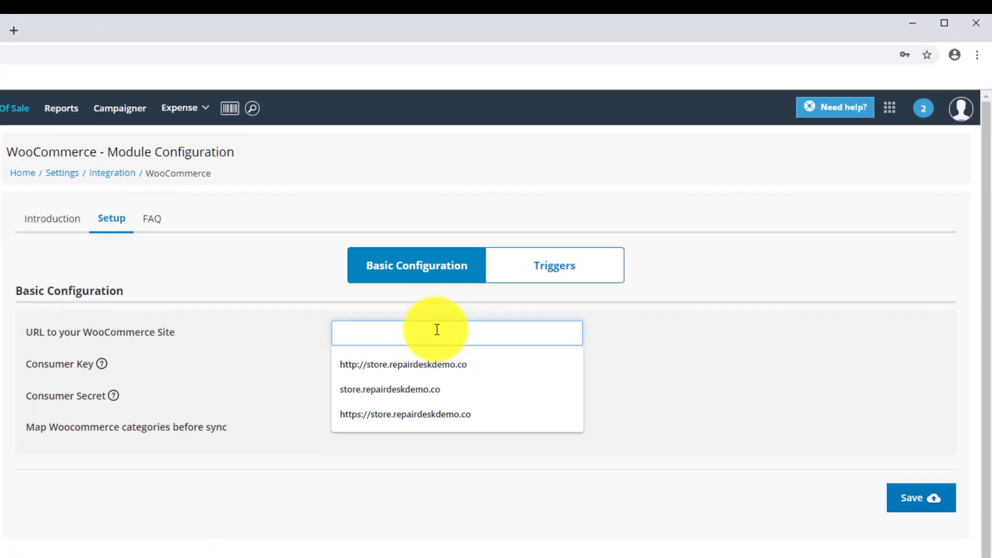
pyautogui.click(442, 421)
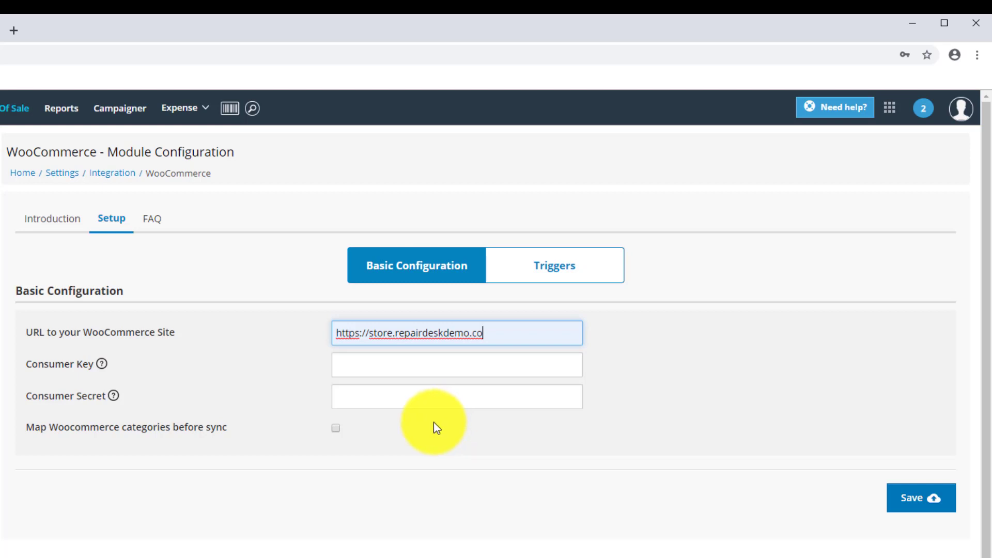
pyautogui.click(381, 363)
pyautogui.rightClick(380, 363)
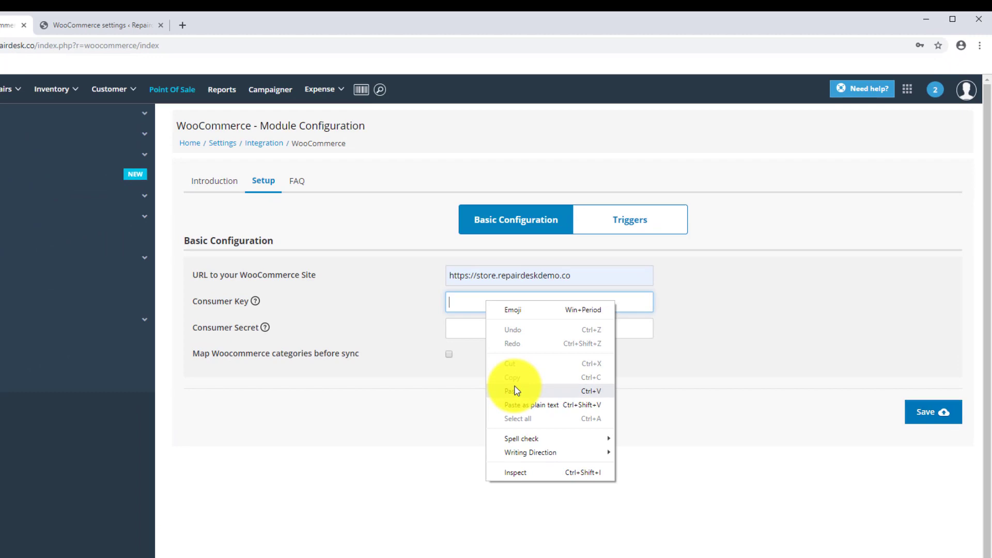
pyautogui.click(516, 391)
# Bring the consumer secret over from WooCommerce into RepairDesk and save the integration.
pyautogui.click(69, 25)
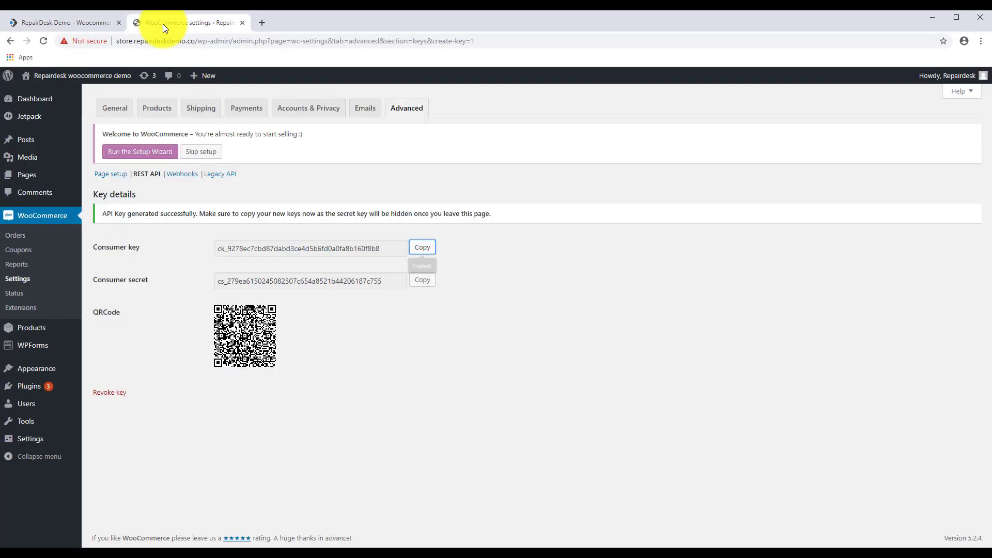
pyautogui.click(424, 280)
pyautogui.click(93, 23)
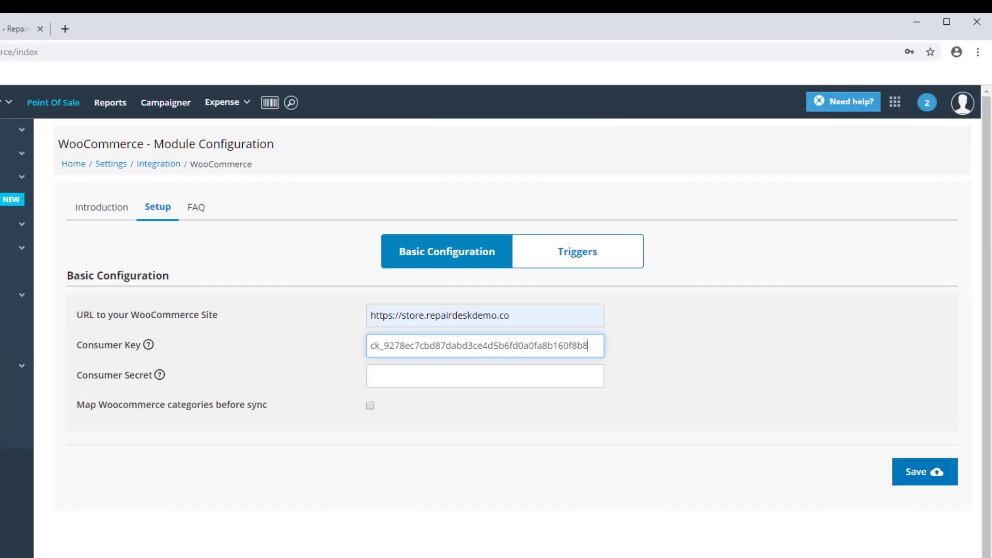
pyautogui.rightClick(393, 384)
pyautogui.click(448, 489)
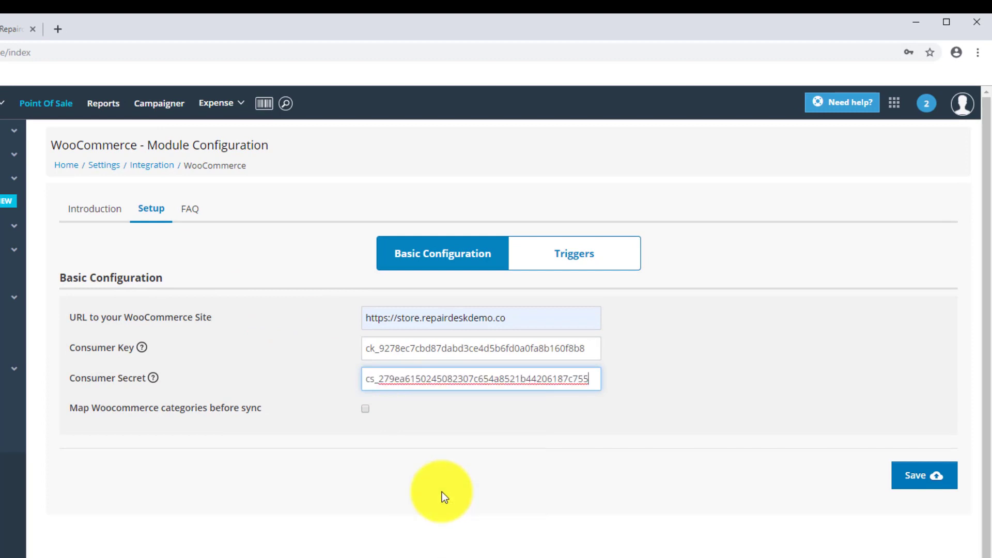
pyautogui.click(365, 410)
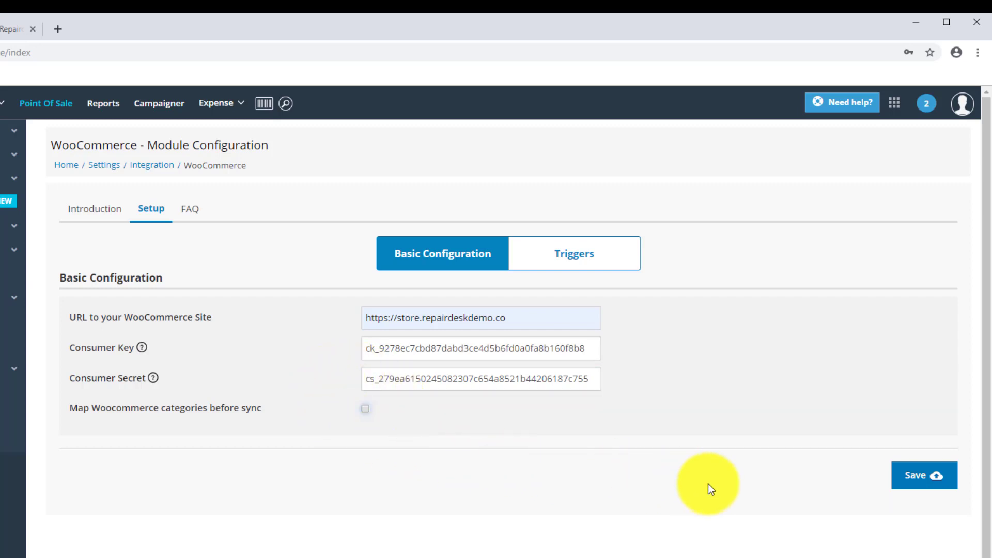
pyautogui.click(928, 482)
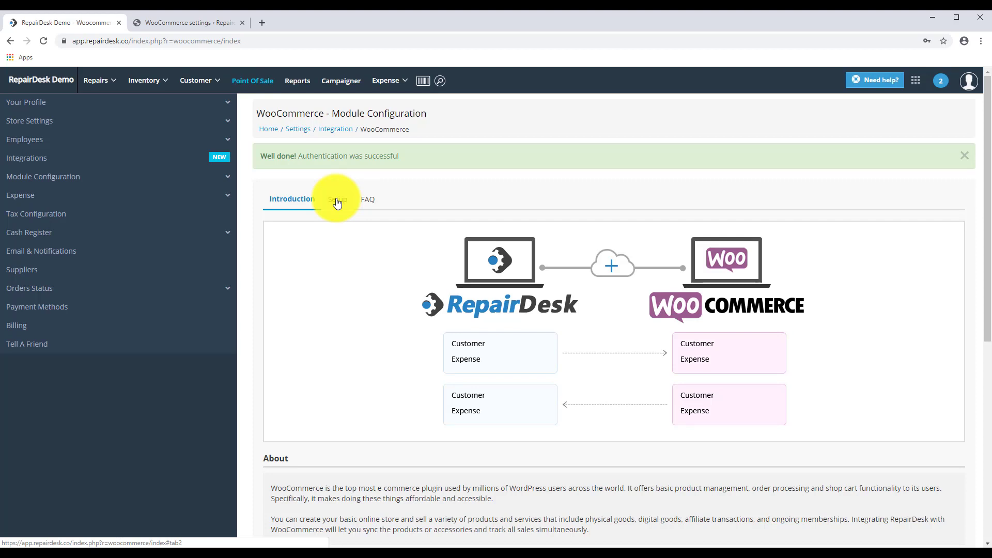
# Return to WooCommerce and open the Advanced Webhooks section.
pyautogui.click(193, 27)
pyautogui.click(183, 174)
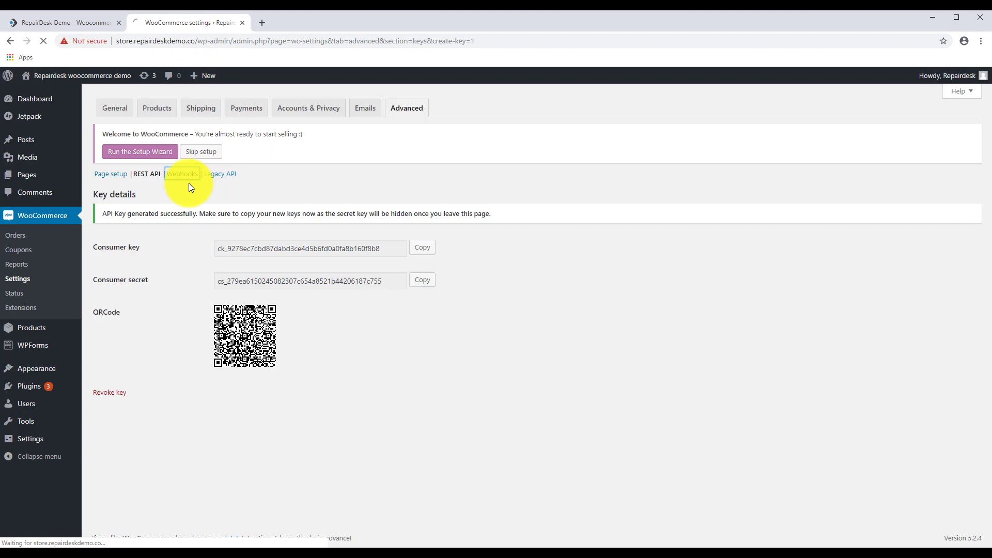
# Add a new webhook named 'Create ORder' with status Active.
pyautogui.click(164, 192)
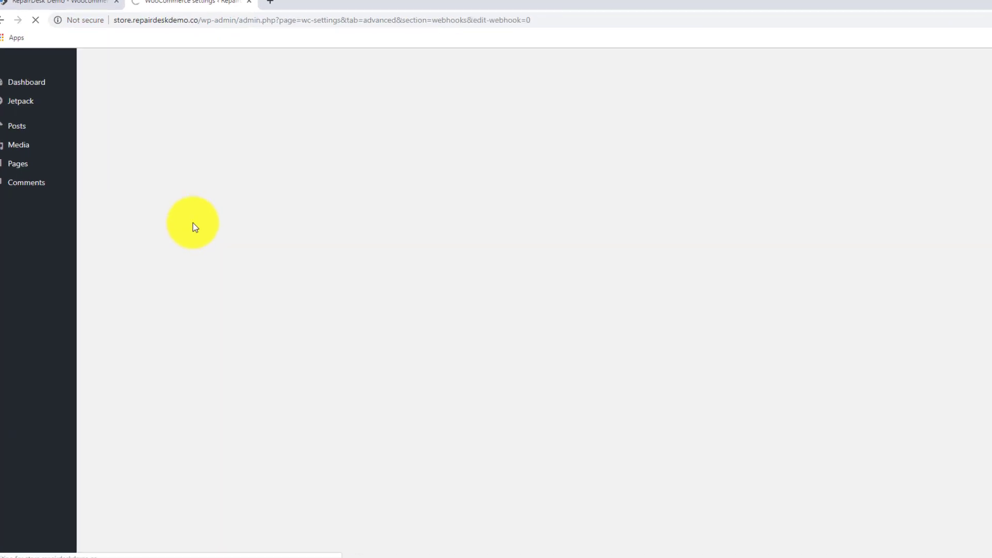
pyautogui.click(261, 217)
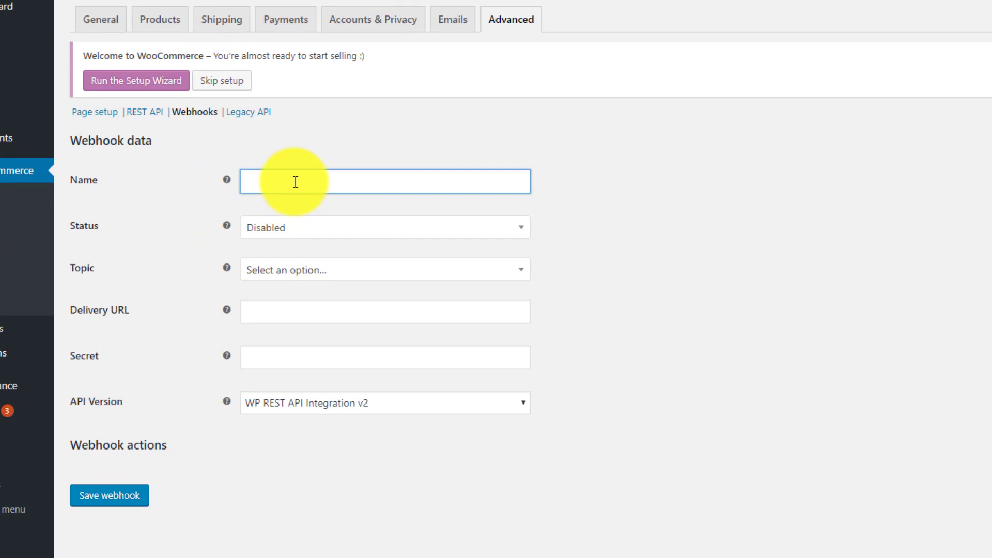
pyautogui.write('Create ORder')
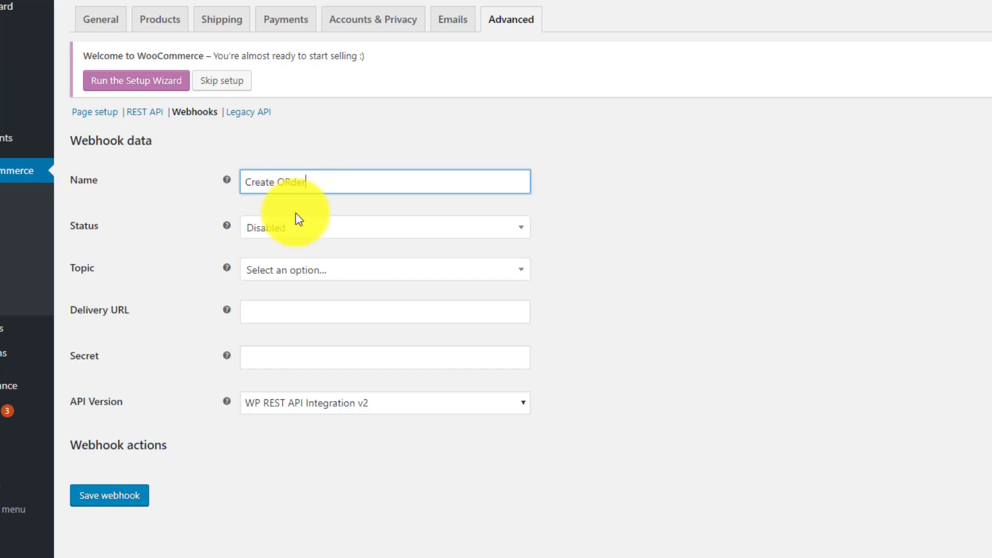
pyautogui.click(294, 226)
pyautogui.click(302, 255)
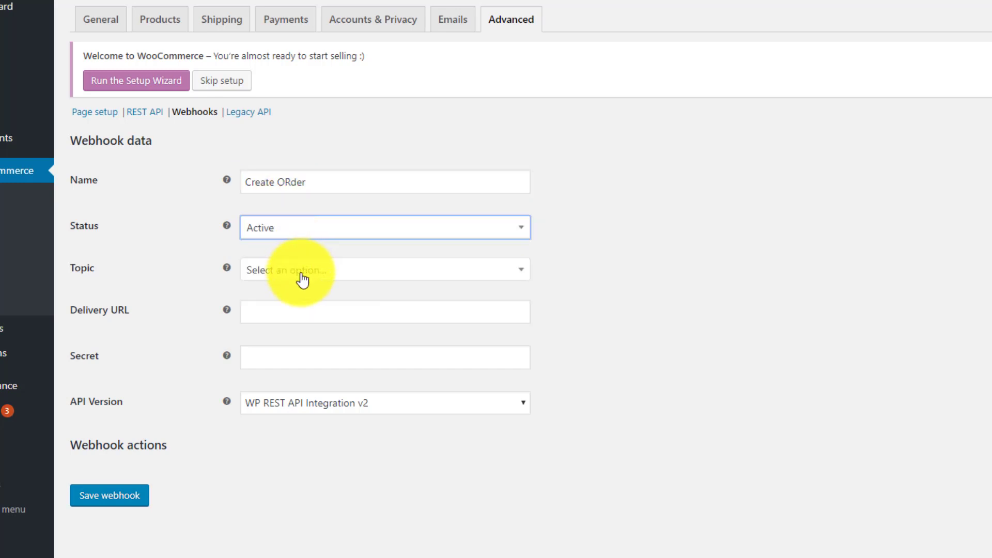
# Set the webhook topic to Order created.
pyautogui.click(303, 274)
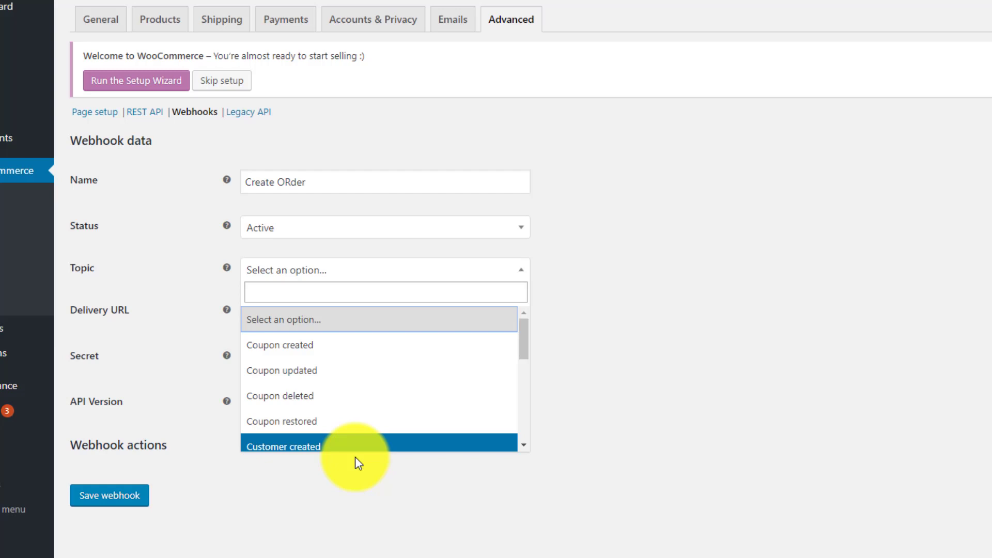
pyautogui.scroll(-5, 367, 427)
pyautogui.scroll(-2, 370, 425)
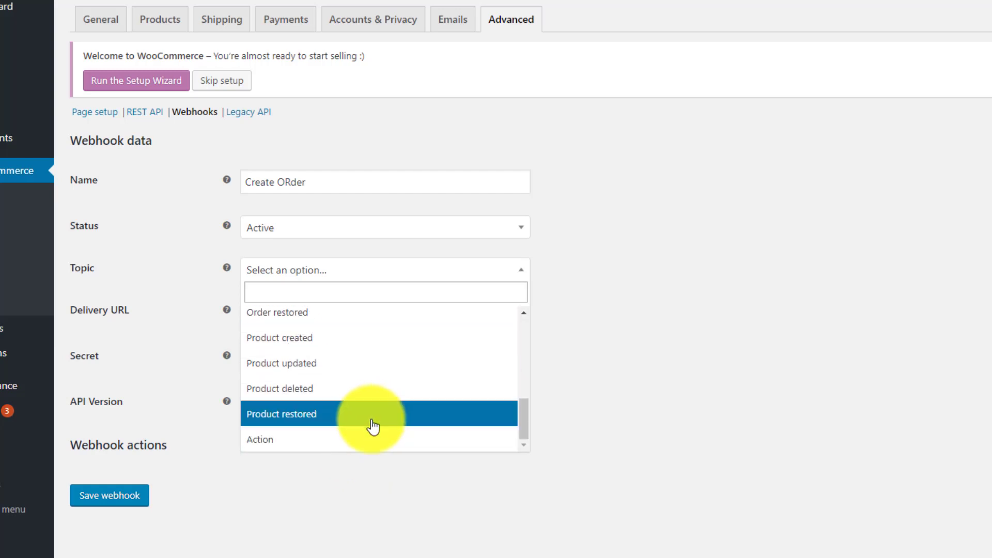
pyautogui.moveTo(520, 425); pyautogui.dragTo(520, 397)
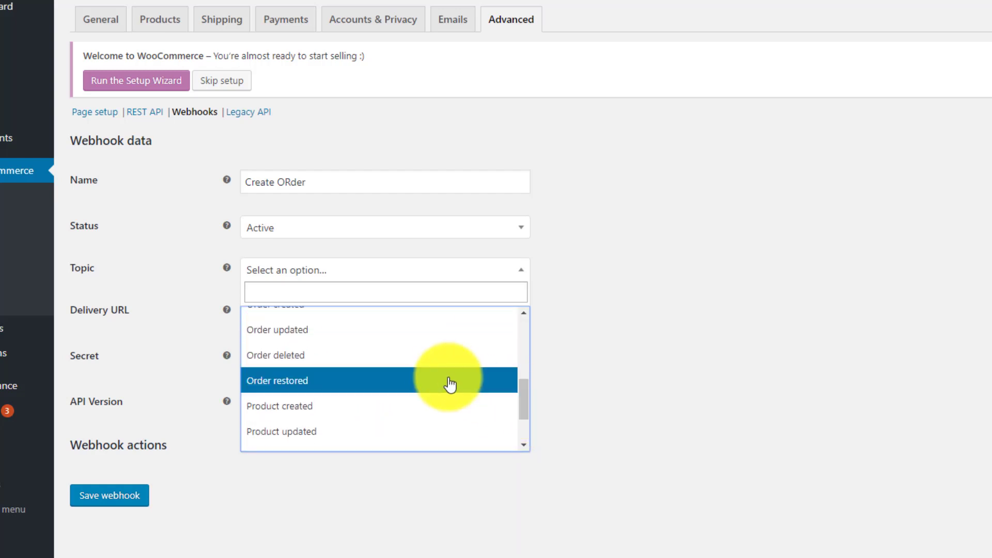
pyautogui.scroll(3, 415, 382)
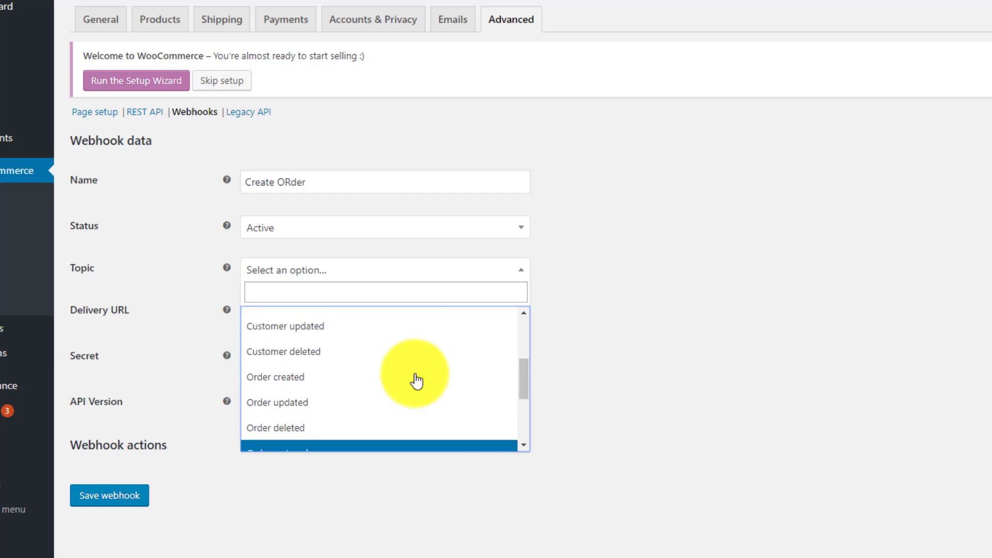
pyautogui.click(388, 376)
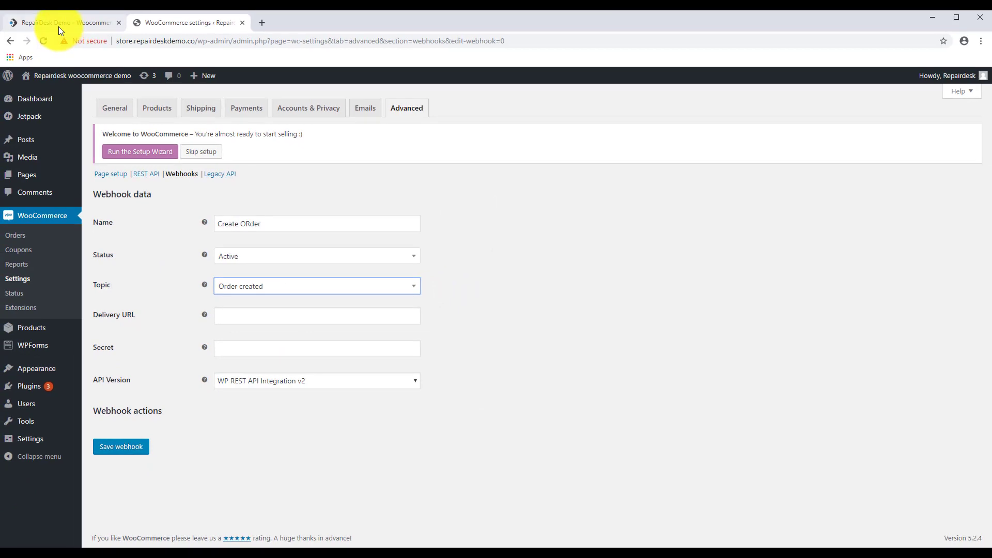
# Copy the WebHook URL from RepairDesk's WooCommerce Setup and return to the webhook form.
pyautogui.click(58, 23)
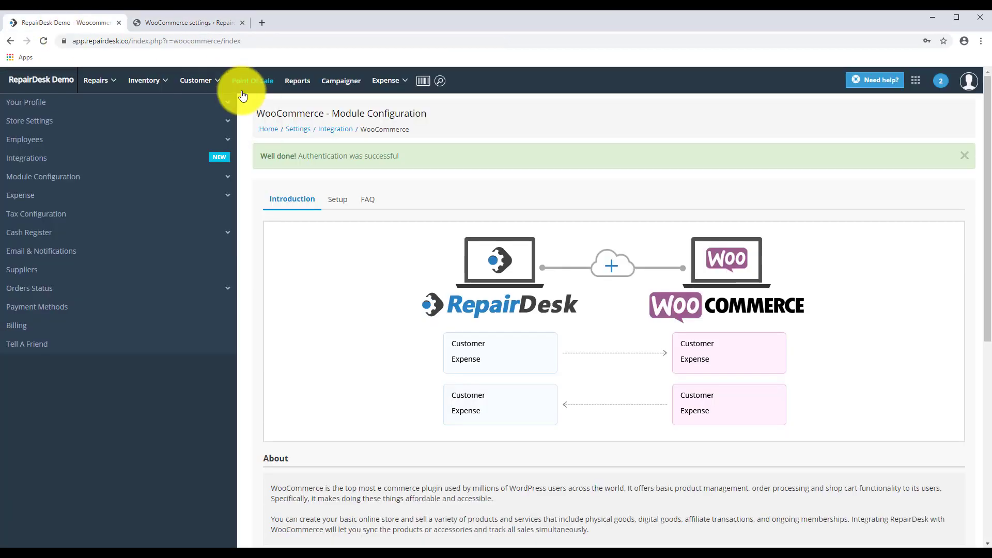
pyautogui.click(334, 203)
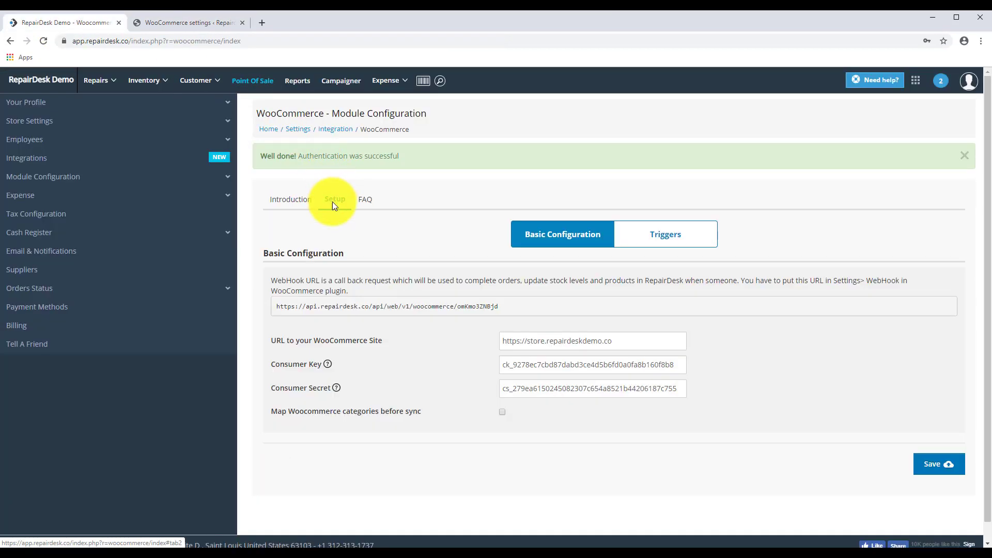
pyautogui.click(336, 308)
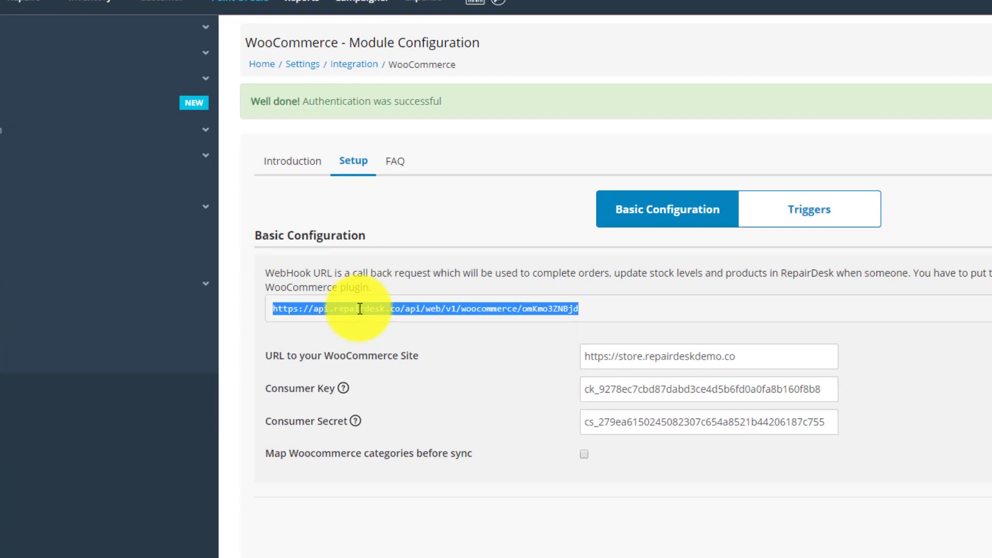
pyautogui.rightClick(360, 308)
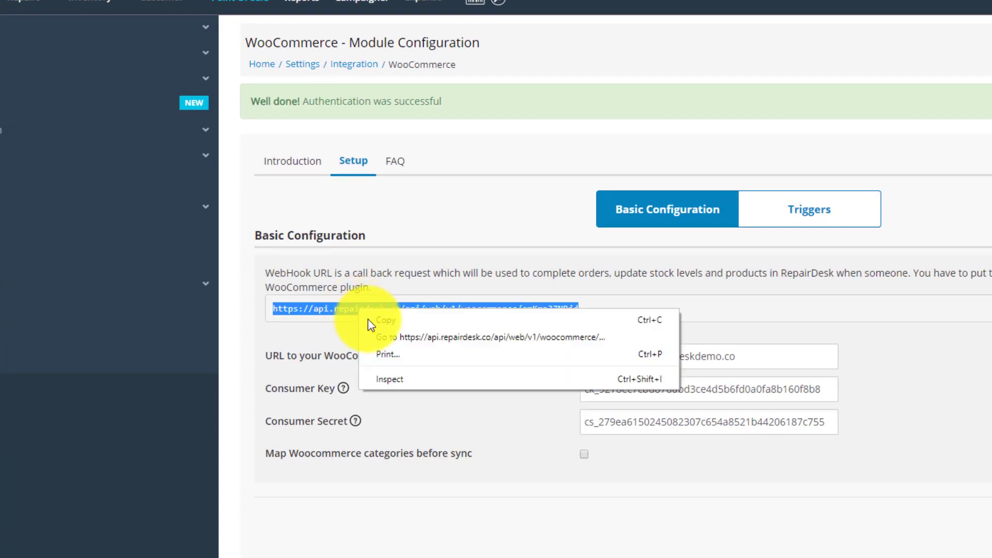
pyautogui.click(399, 322)
pyautogui.moveTo(175, 1)
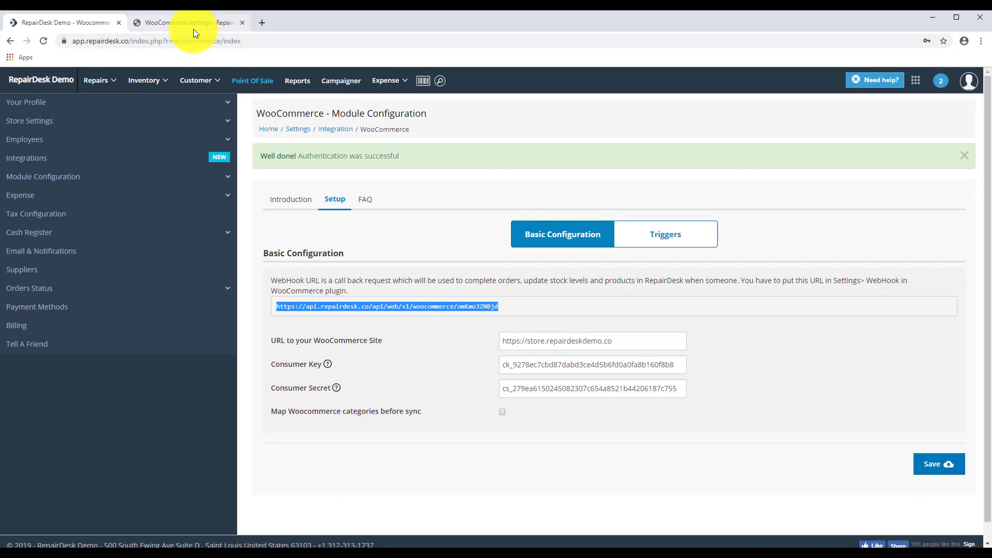
pyautogui.click(194, 20)
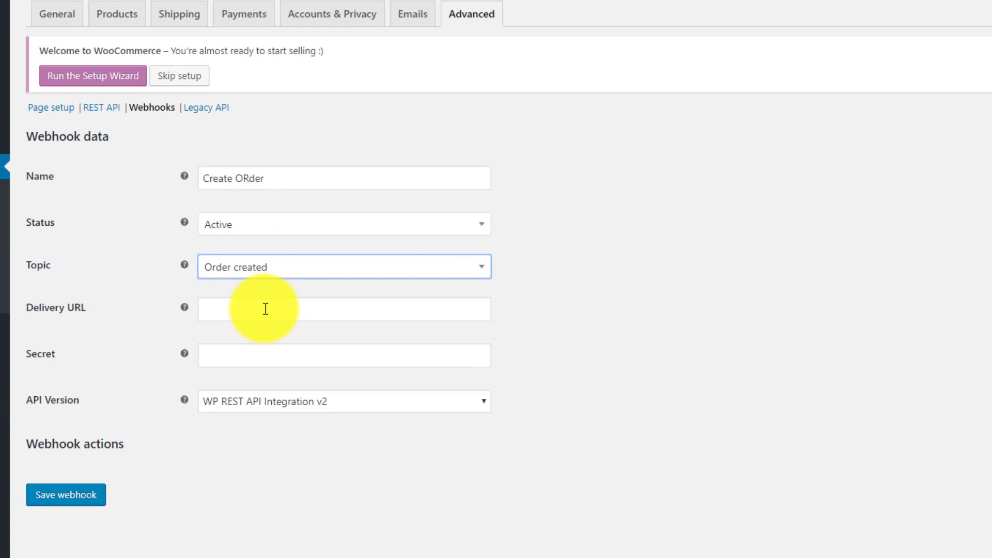
# Paste RepairDesk's webhook URL into the Delivery URL field.
pyautogui.rightClick(266, 309)
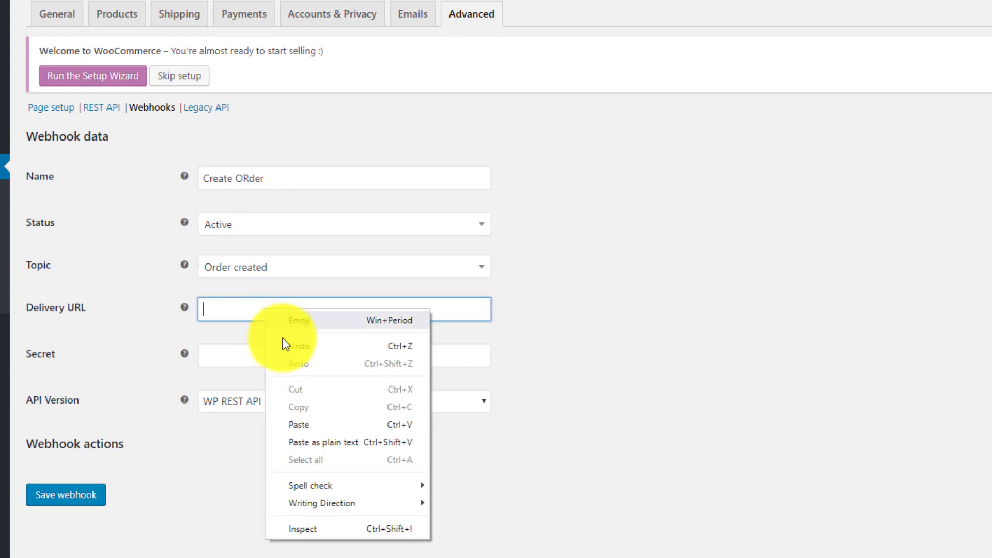
pyautogui.click(324, 423)
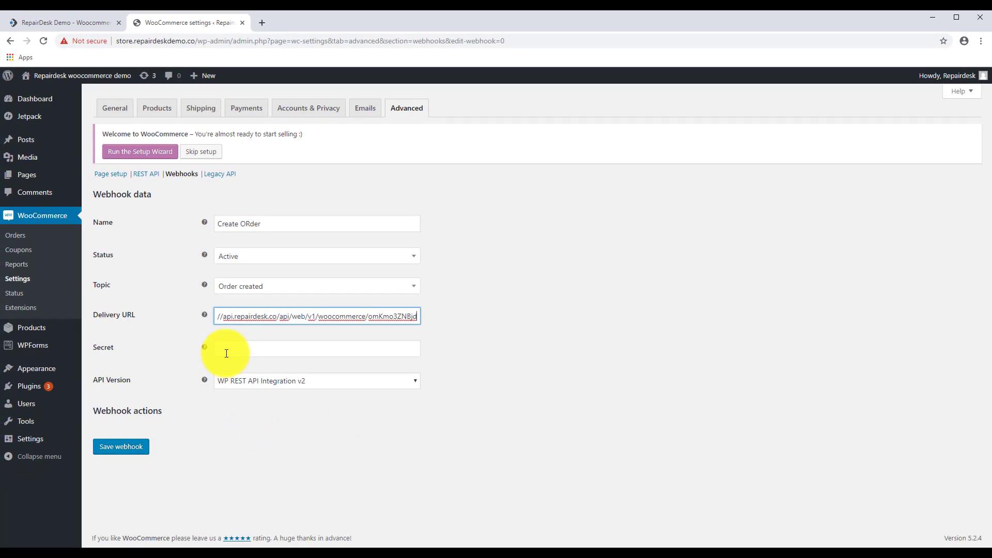
pyautogui.click(227, 353)
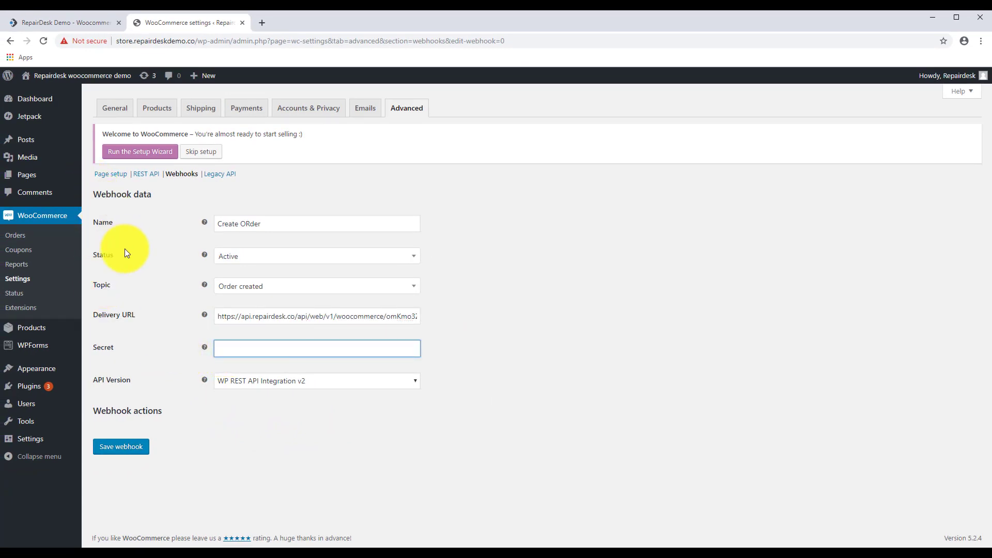
# Copy the Consumer Secret from RepairDesk's integration setup and return to WooCommerce.
pyautogui.click(82, 23)
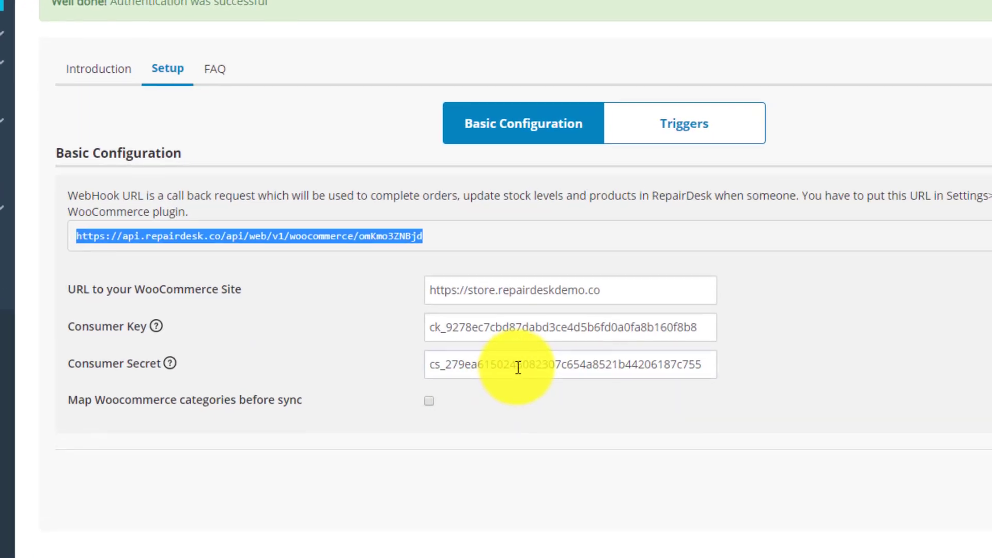
pyautogui.doubleClick(518, 368)
pyautogui.rightClick(517, 367)
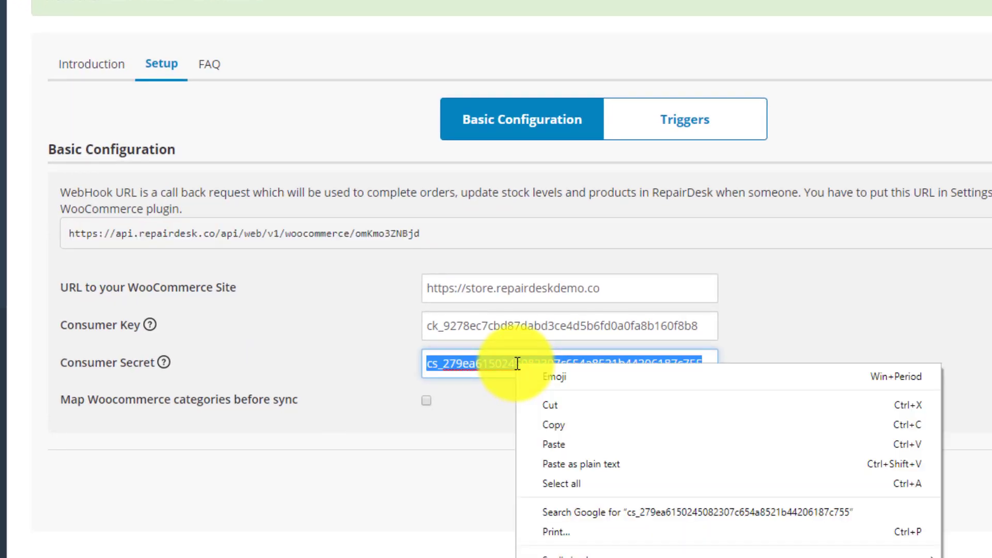
pyautogui.click(563, 422)
pyautogui.click(172, 23)
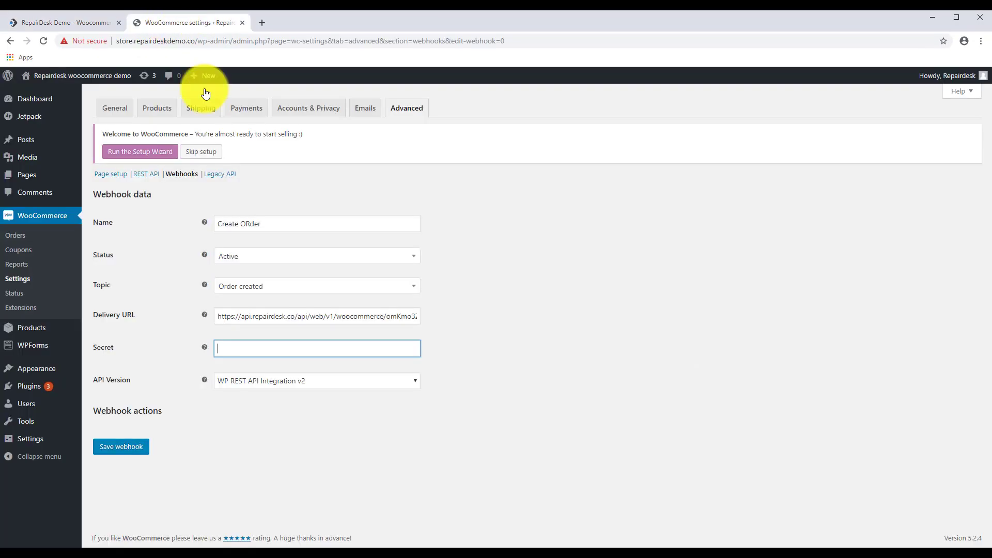
# Paste the secret, choose API version WP REST API Integration v3, and save the webhook.
pyautogui.rightClick(240, 351)
pyautogui.click(290, 433)
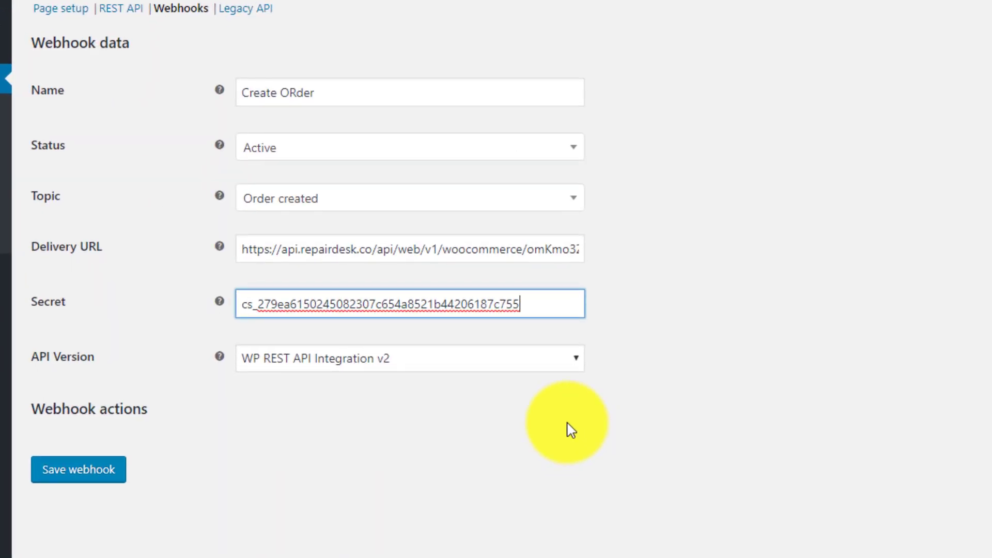
pyautogui.click(579, 362)
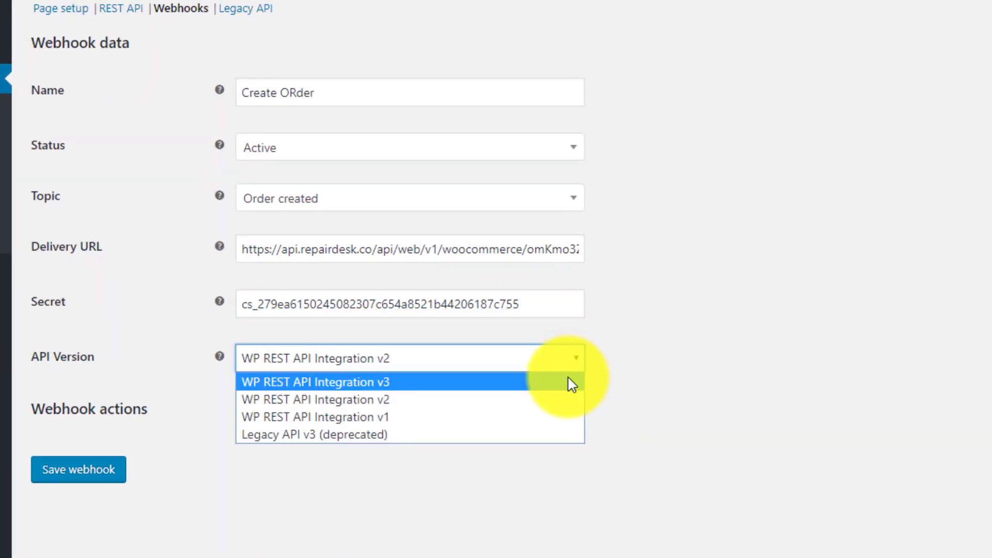
pyautogui.click(572, 385)
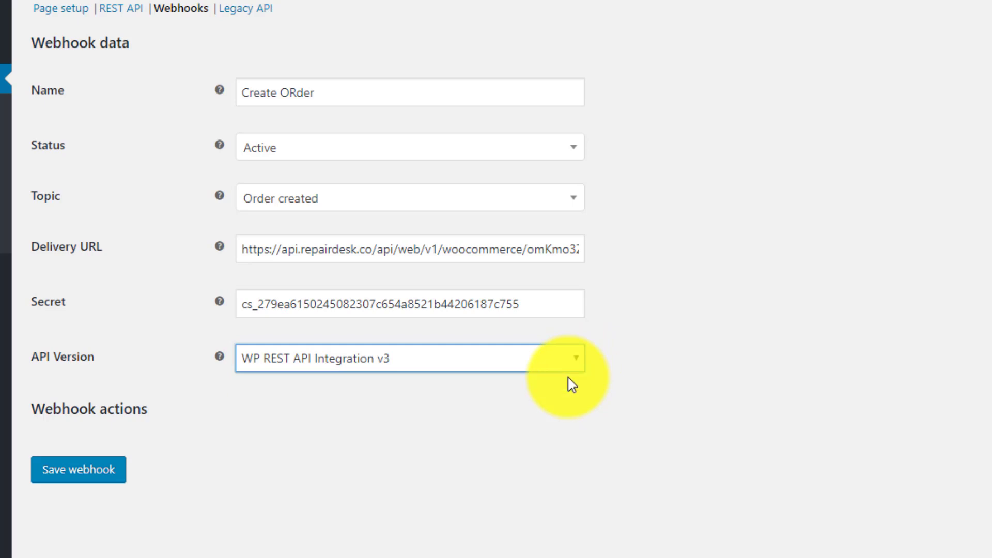
pyautogui.click(93, 478)
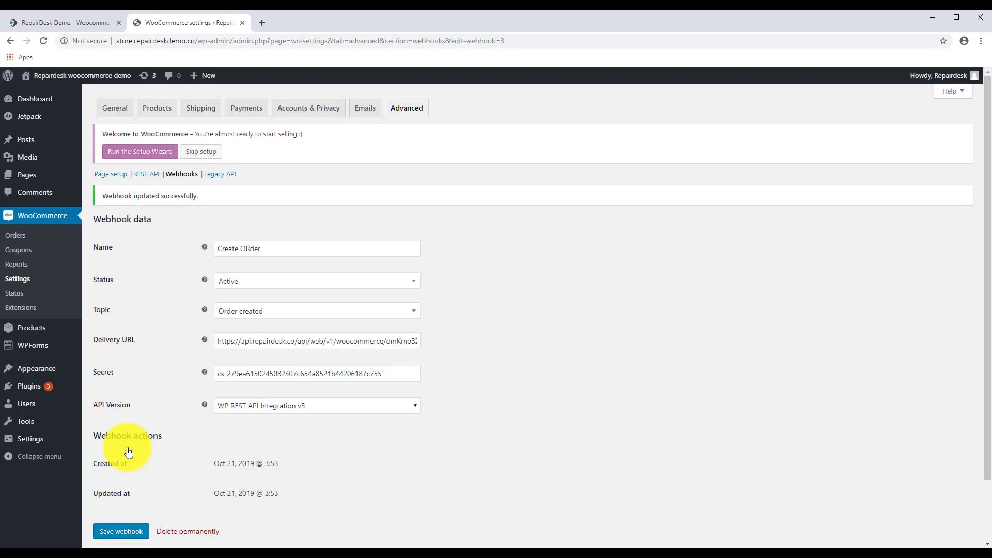
pyautogui.click(192, 177)
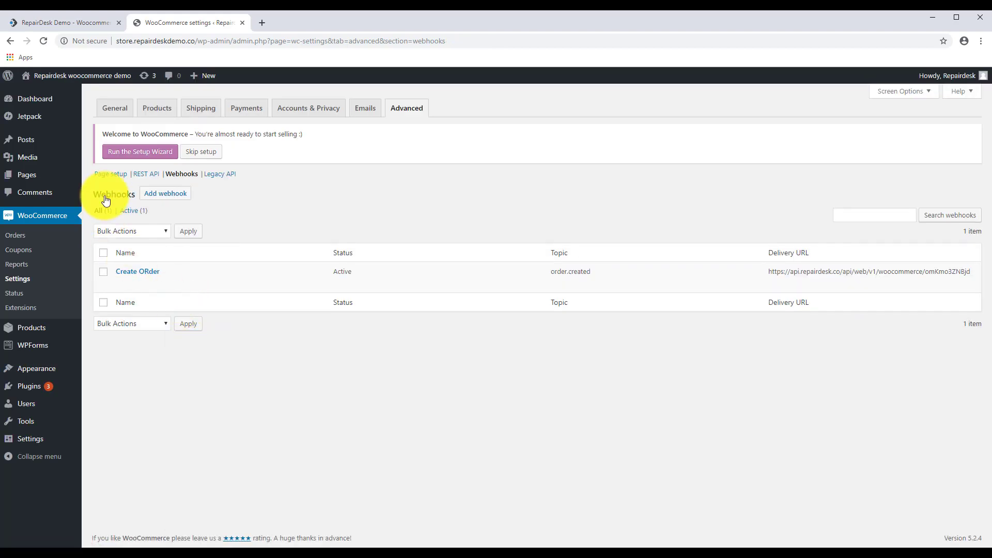
# Save the RepairDesk WooCommerce integration settings, then open Point of Sale without starting a shift.
pyautogui.click(83, 24)
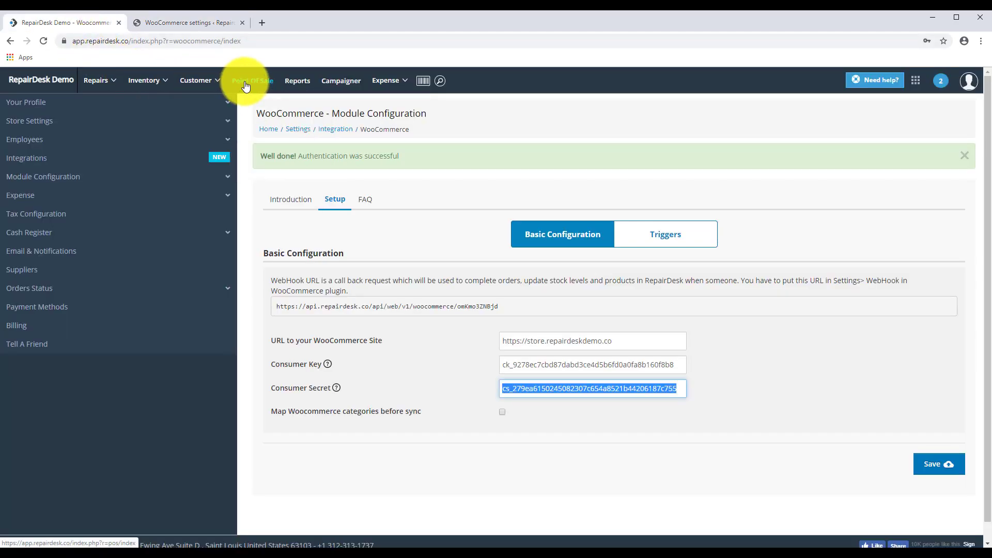
pyautogui.click(936, 464)
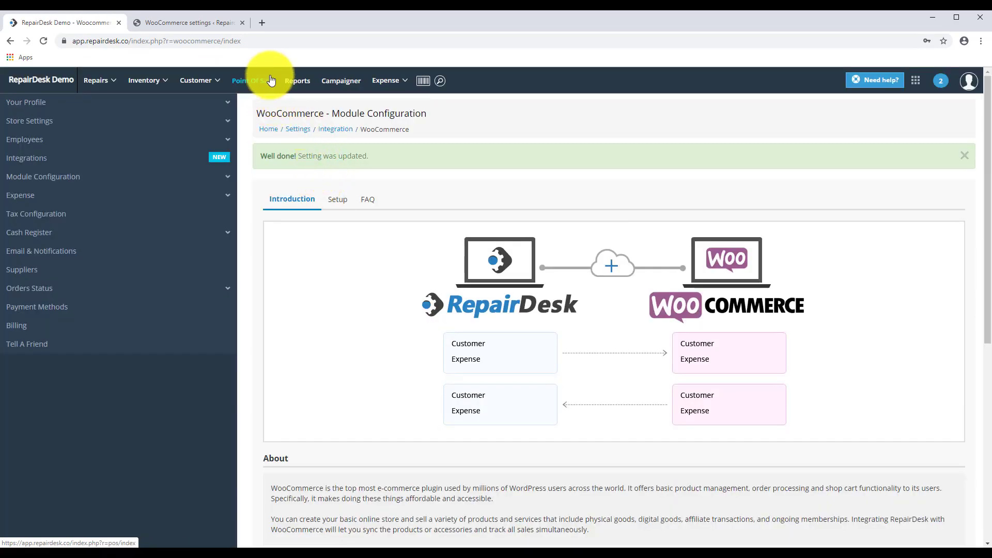
pyautogui.click(245, 86)
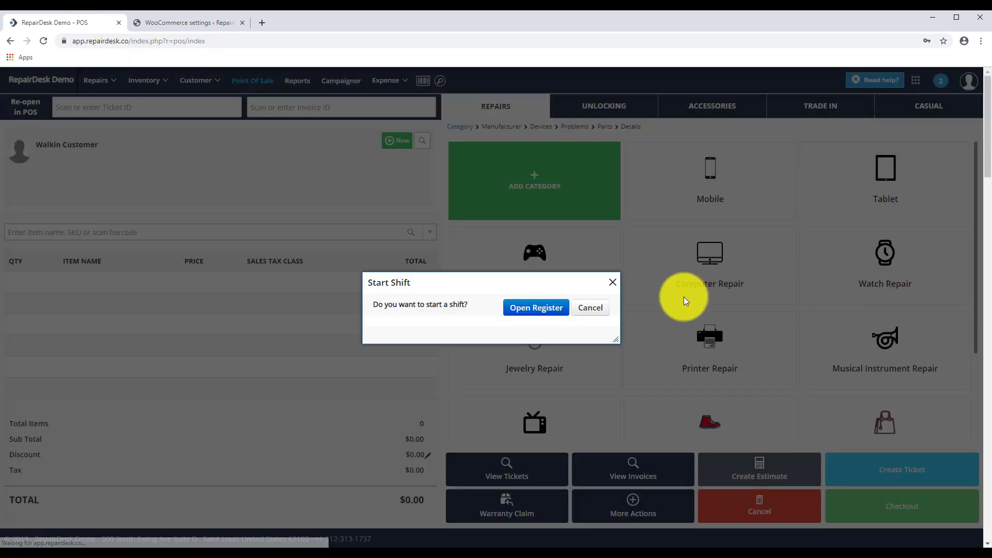
pyautogui.click(593, 308)
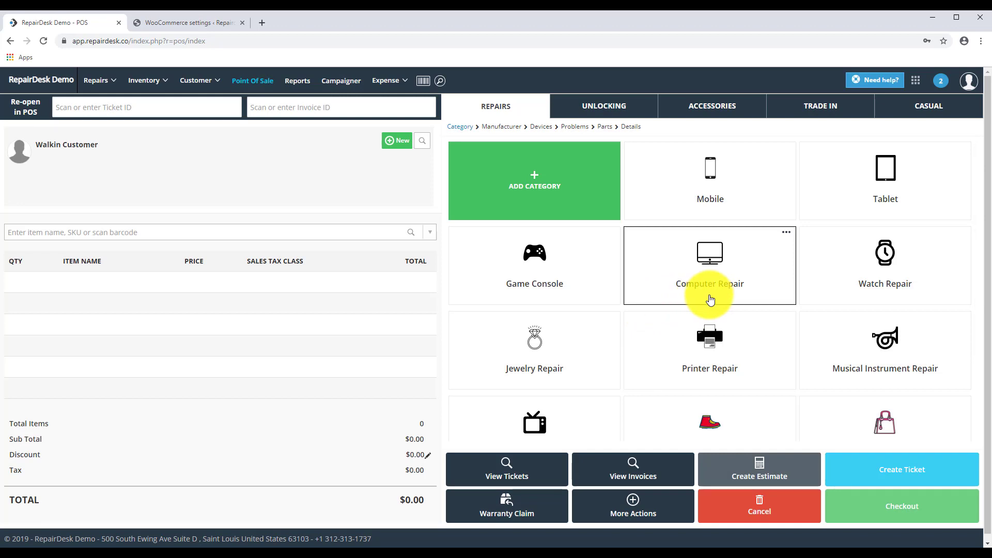